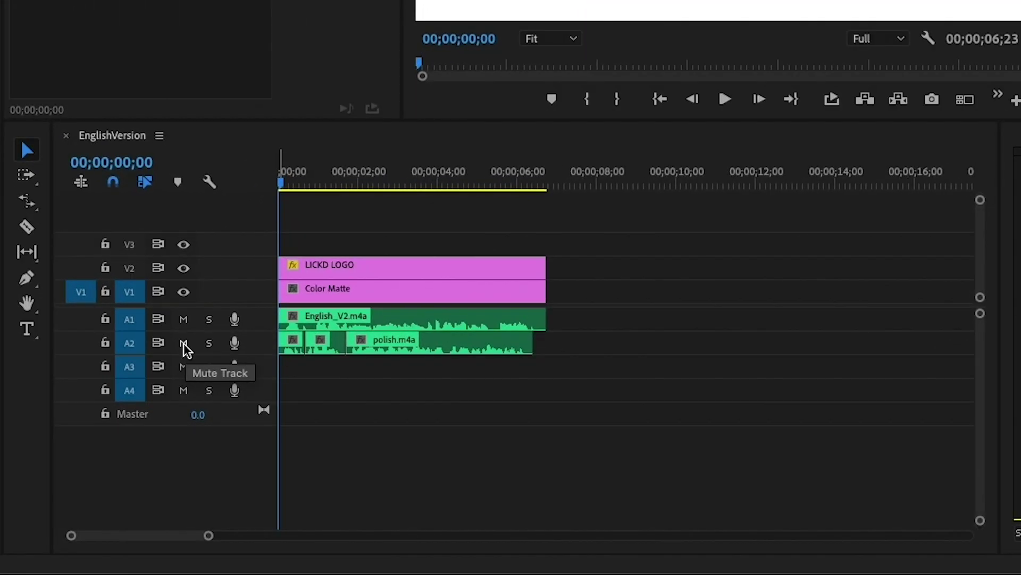
# Step: Mute the Polish dub track on A2 and play the English track alone
pyautogui.click(184, 344)
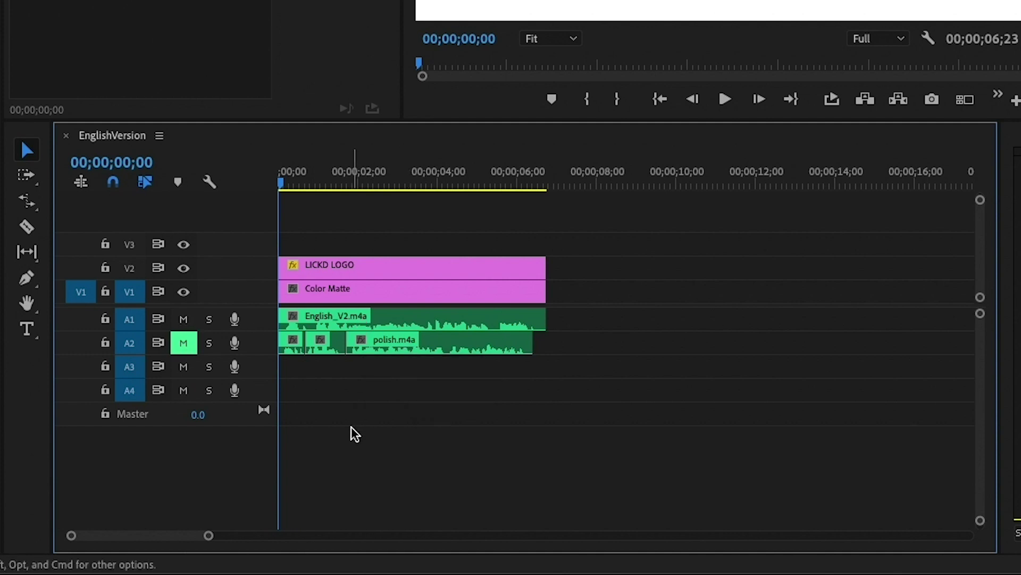
pyautogui.press('space')
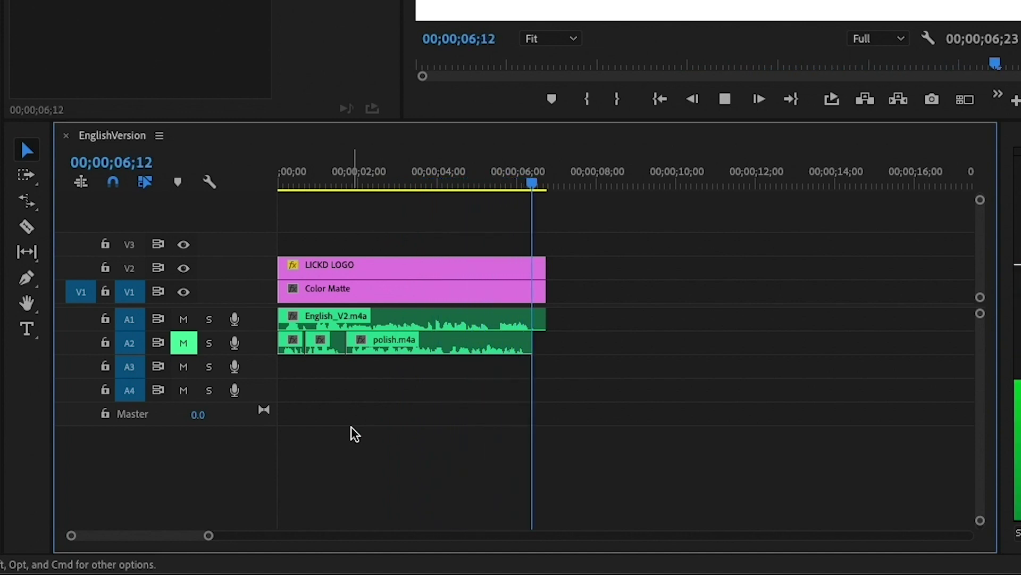
pyautogui.press('space')
# Step: Mute the English track, unmute Polish, and play the Polish dub alone from the start
pyautogui.click(183, 321)
pyautogui.click(183, 343)
pyautogui.moveTo(287, 176); pyautogui.dragTo(262, 175)
pyautogui.press('space')
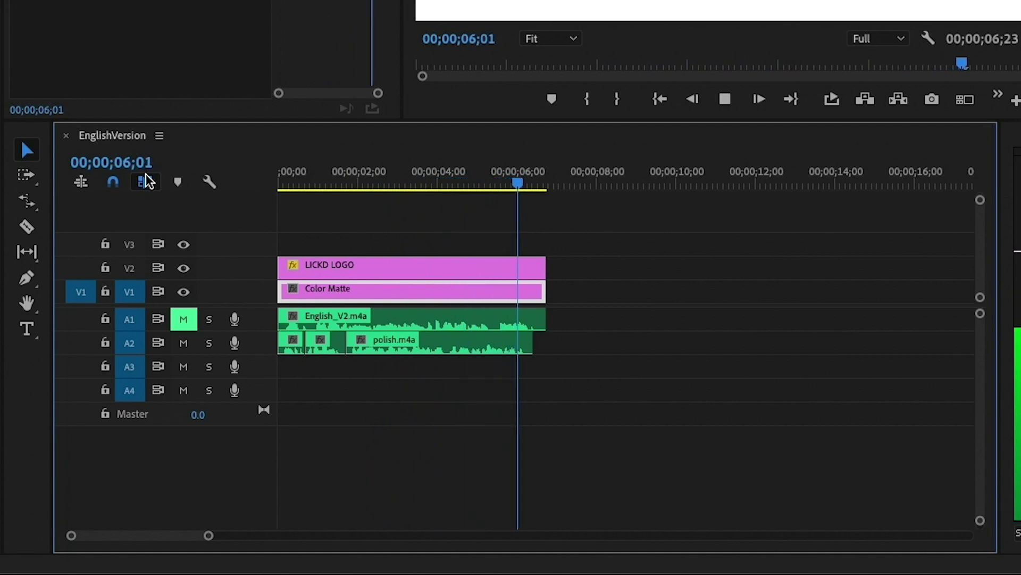
pyautogui.press('space')
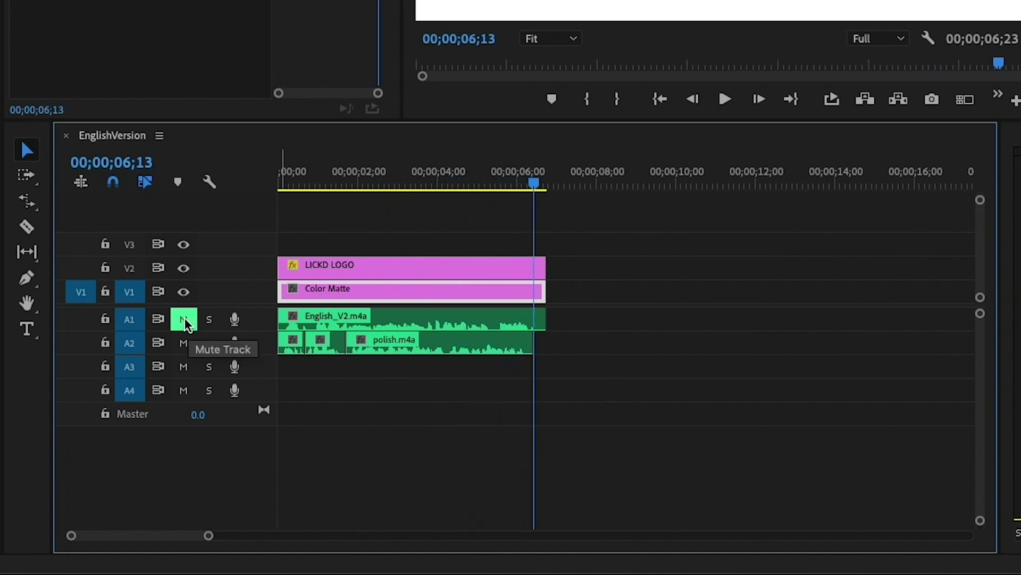
# Step: Unmute the English track and play both languages together from the sequence start
pyautogui.click(185, 321)
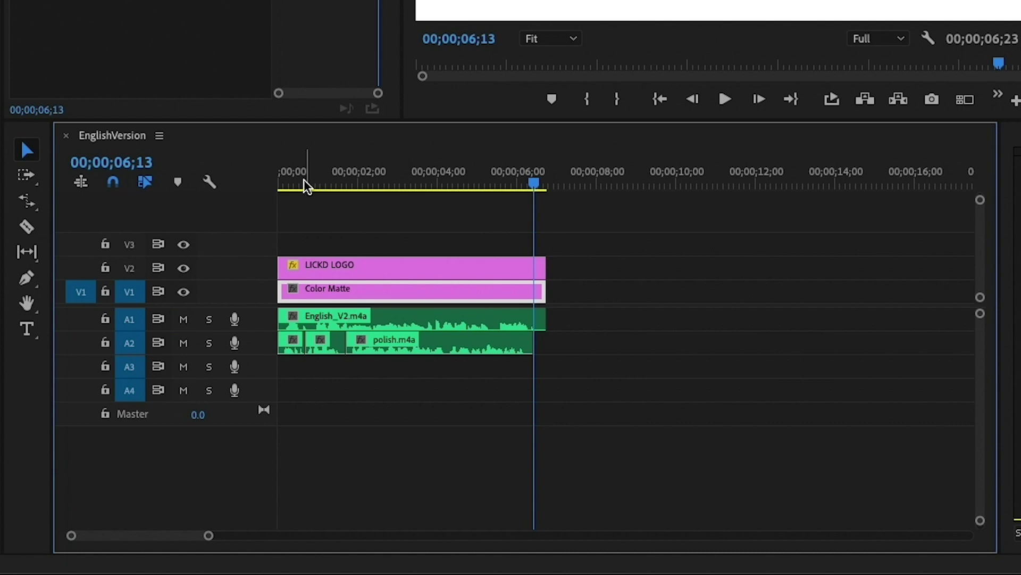
pyautogui.click(279, 185)
pyautogui.press('space')
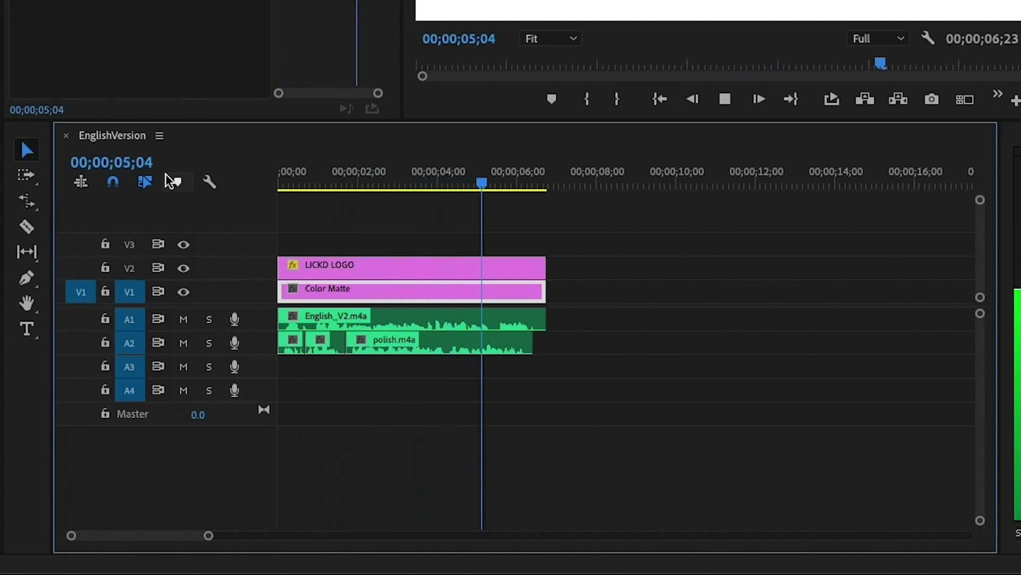
pyautogui.press('space')
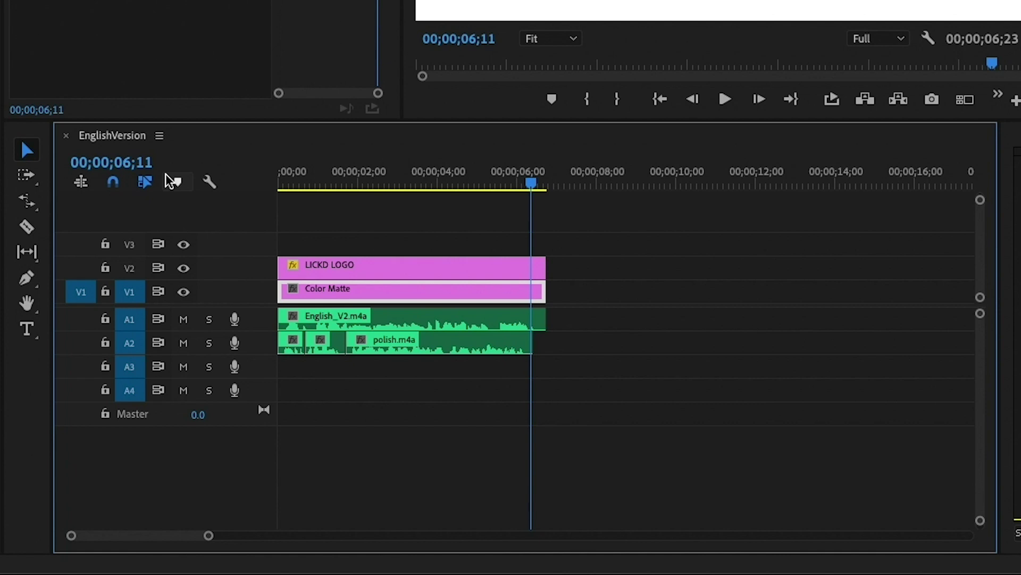
# Step: Zoom the timeline in and use Expand All Tracks, then return the playhead to the start
pyautogui.moveTo(208, 535); pyautogui.dragTo(174, 536)
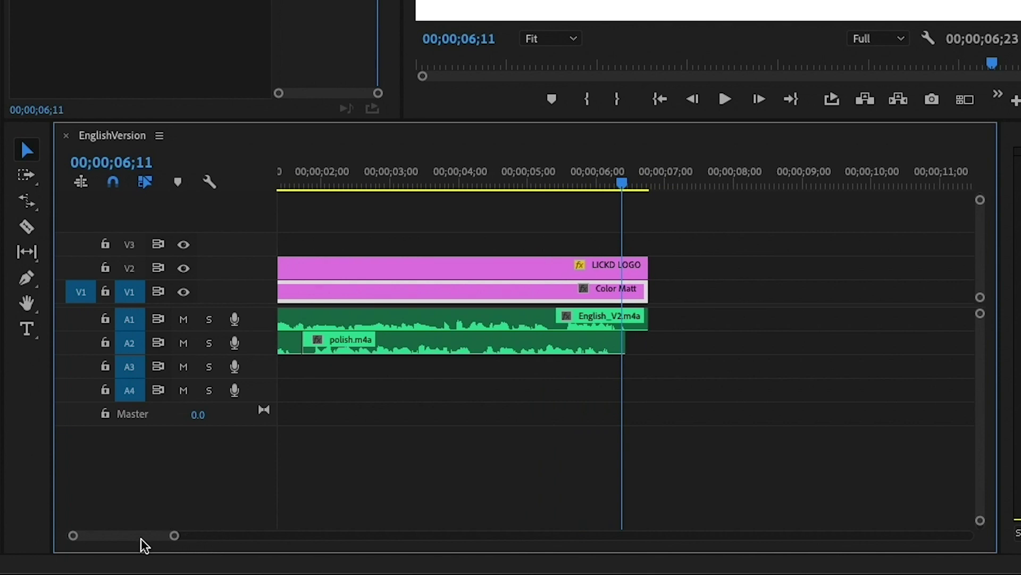
pyautogui.click(210, 183)
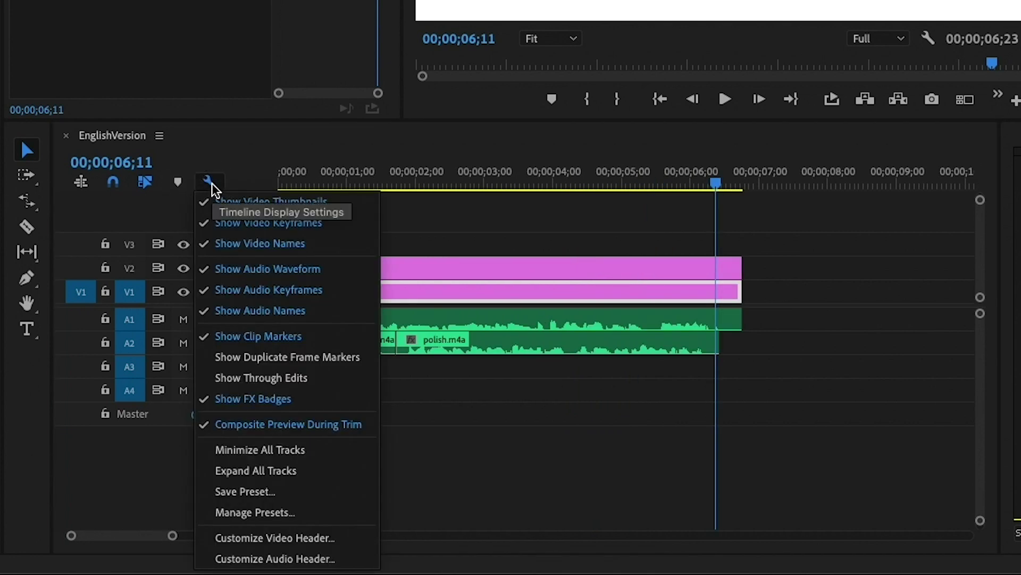
pyautogui.click(261, 470)
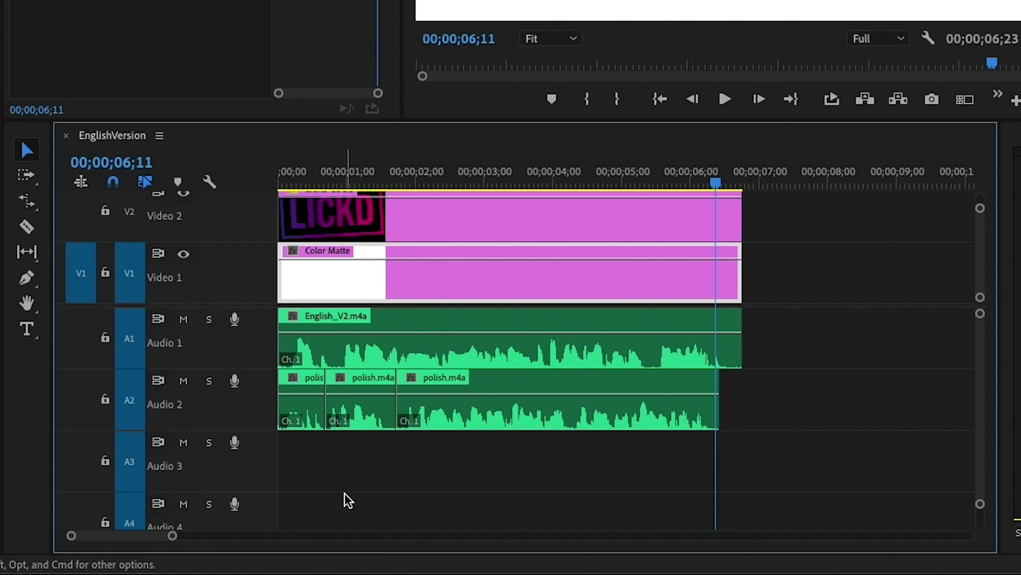
pyautogui.press('Home')
pyautogui.press('space')
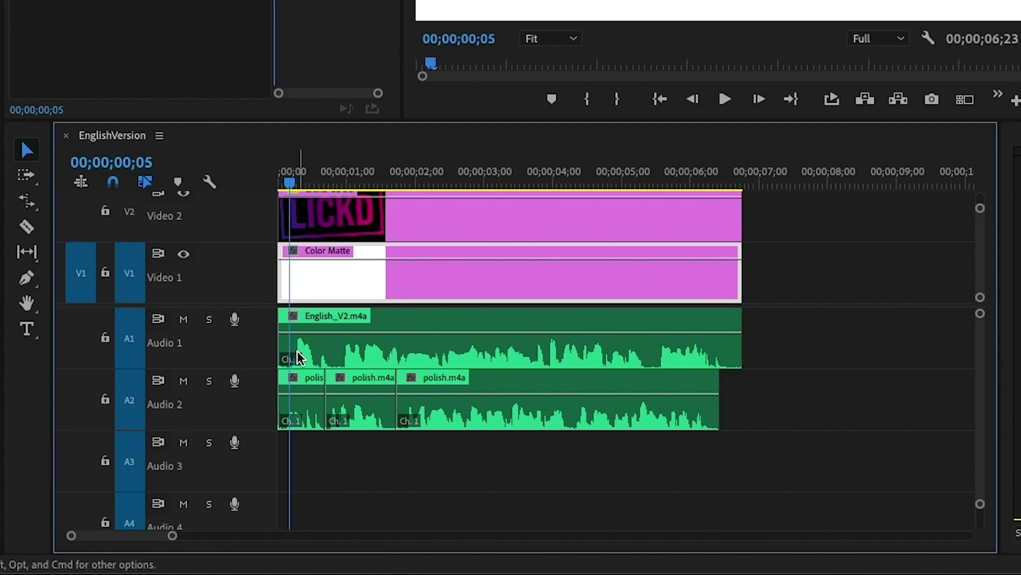
# Step: Select the three polish.m4a clips on Audio 2 and drag them right by +00;00;00;10
pyautogui.moveTo(646, 462); pyautogui.dragTo(292, 396)
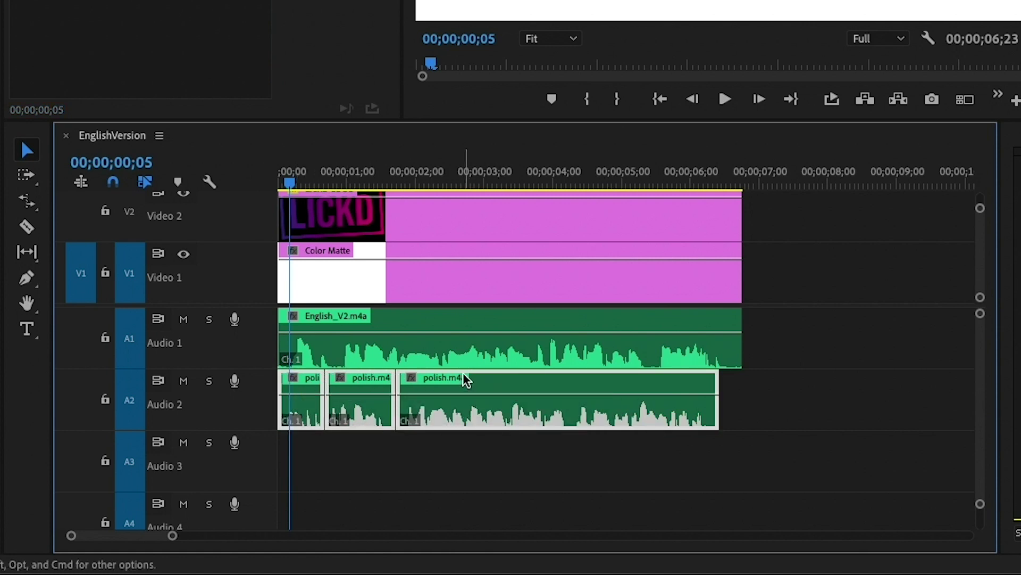
pyautogui.moveTo(467, 378); pyautogui.dragTo(484, 388)
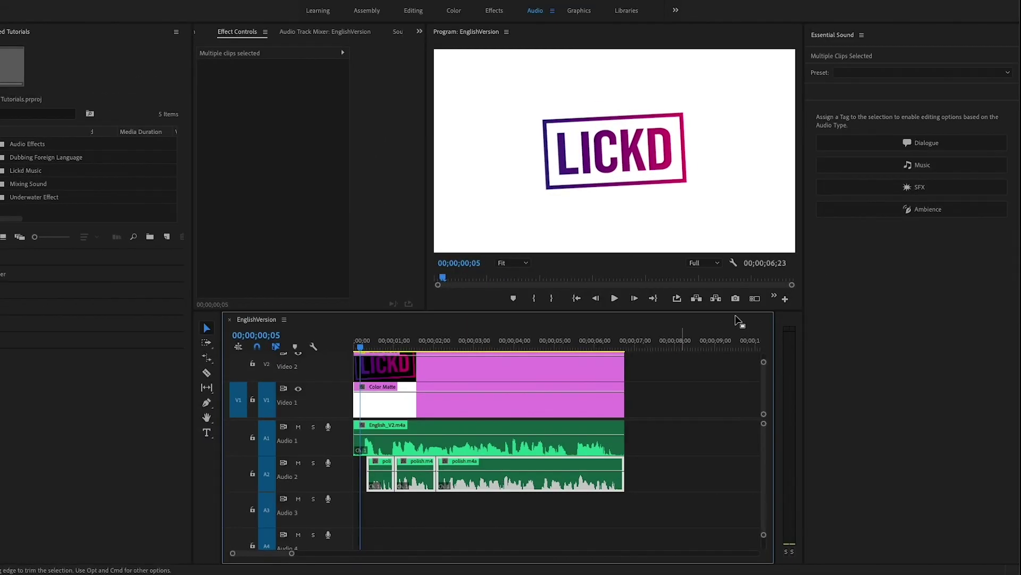
# Step: In Essential Sound, tag the polish.m4a clips and then English_V2.m4a as Dialogue, auto-matching each
pyautogui.click(930, 142)
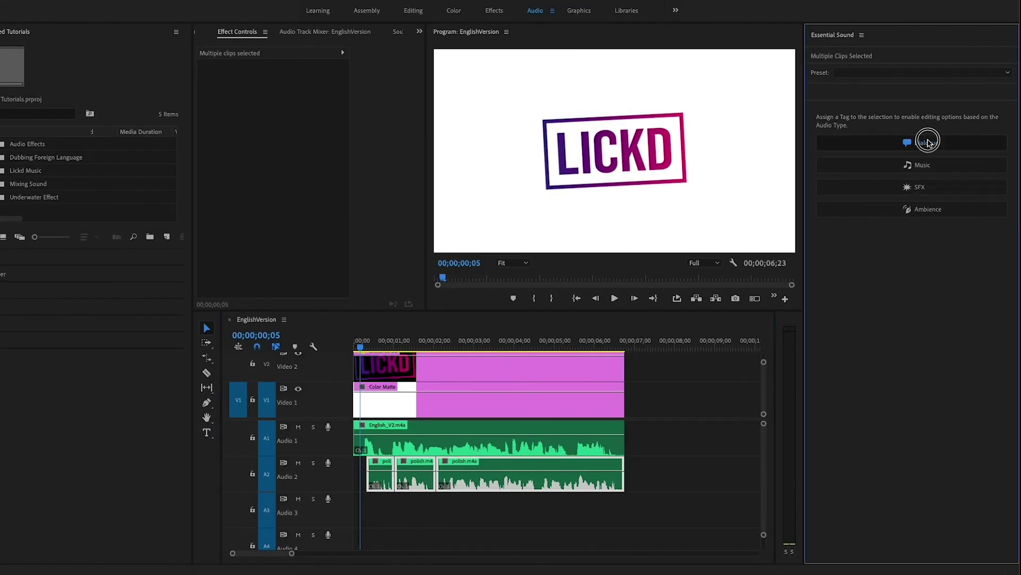
pyautogui.click(842, 138)
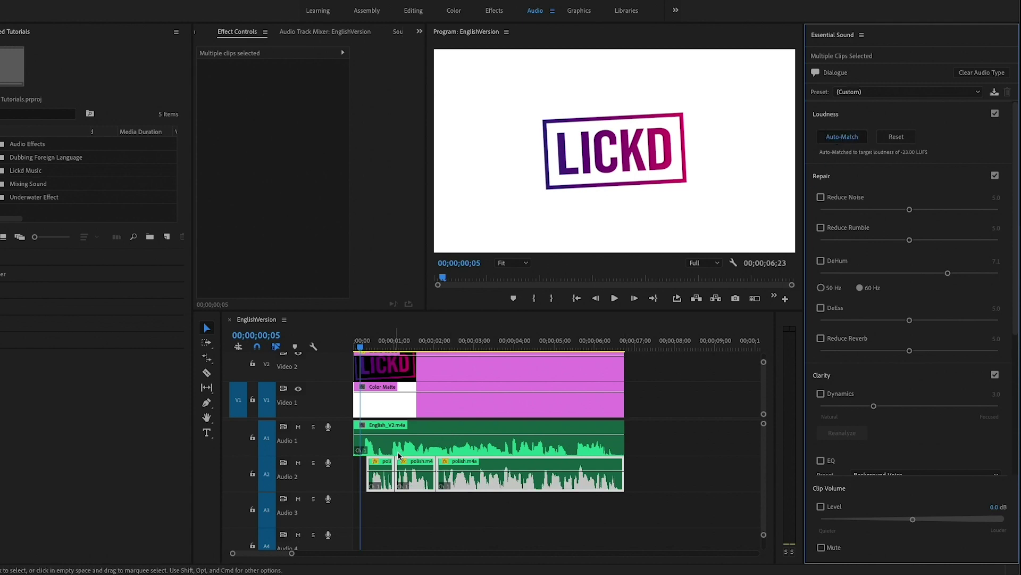
pyautogui.click(416, 447)
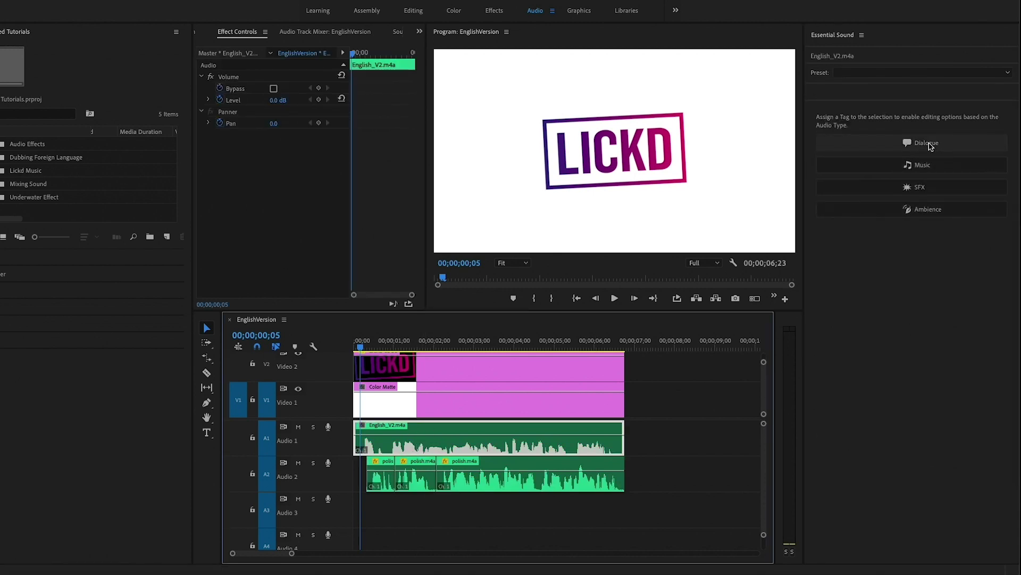
pyautogui.click(927, 143)
pyautogui.click(855, 137)
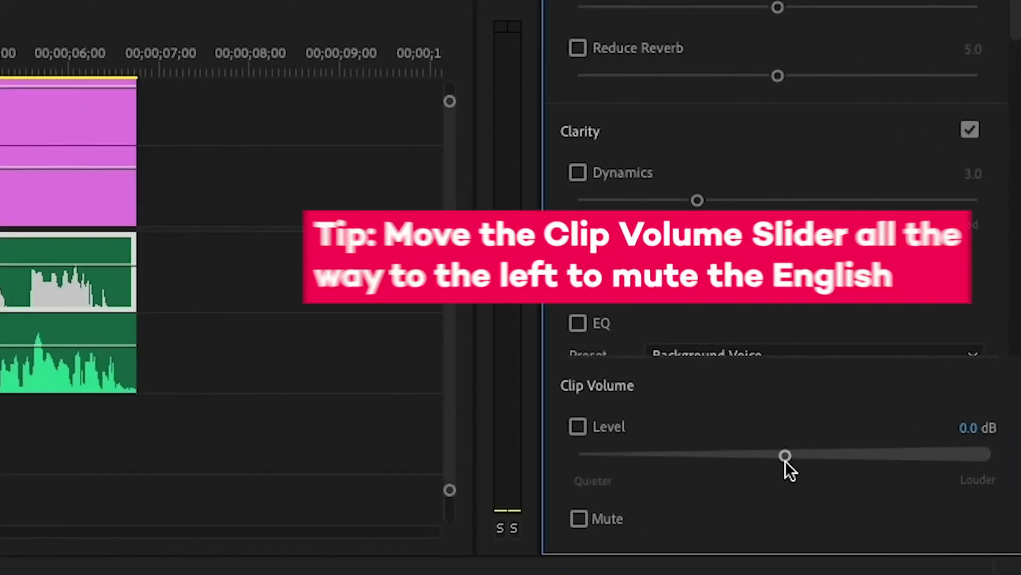
# Step: Enable Clip Volume Level for English_V2.m4a, set it to -14.4 dB, and play back the mix
pyautogui.click(912, 519)
pyautogui.moveTo(783, 457); pyautogui.dragTo(700, 468)
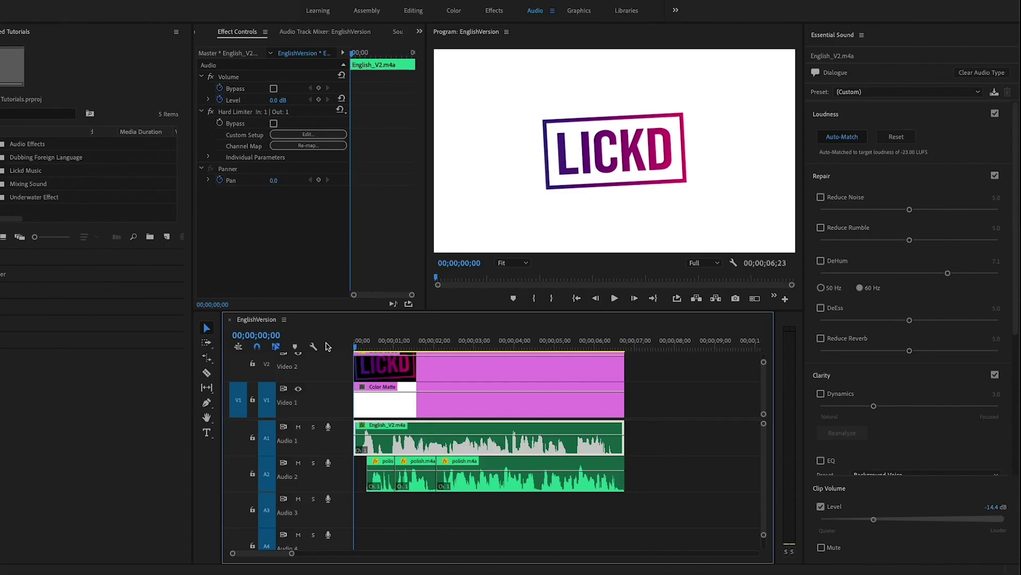
pyautogui.press('space')
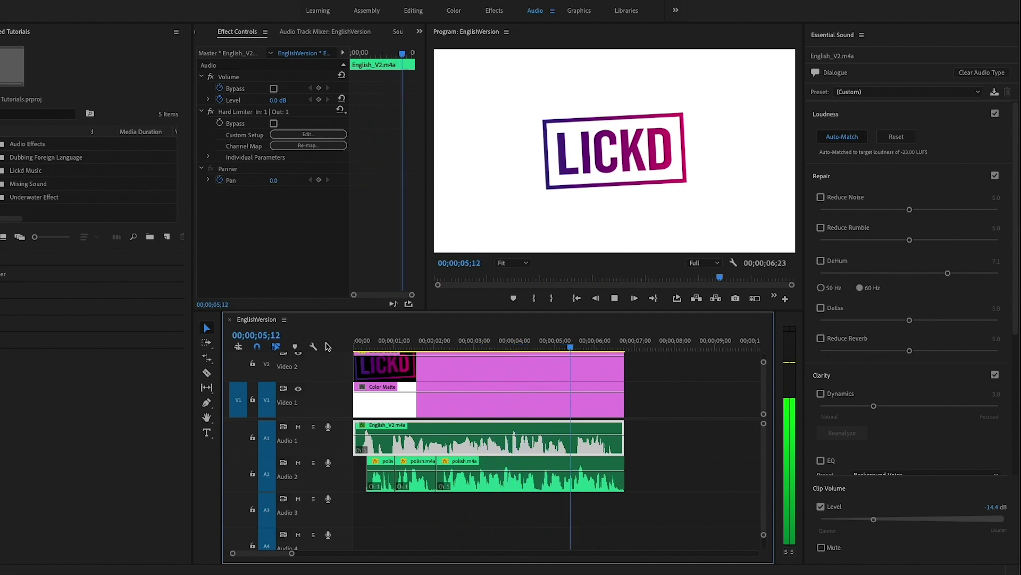
pyautogui.press('space')
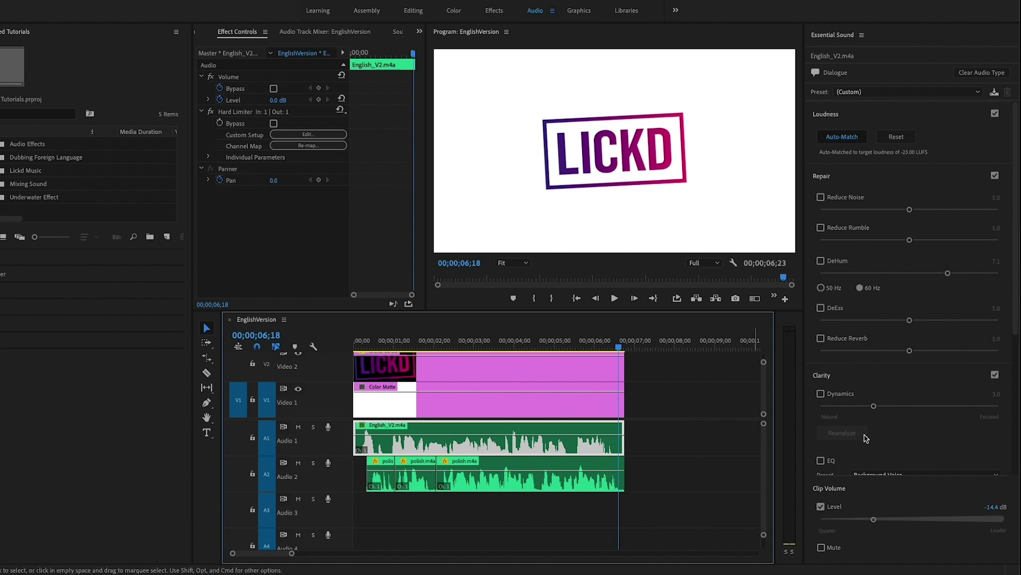
# Step: Replay from the start and lower the English clip's Clip Volume Level to -23.9 dB
pyautogui.moveTo(390, 349); pyautogui.dragTo(355, 349)
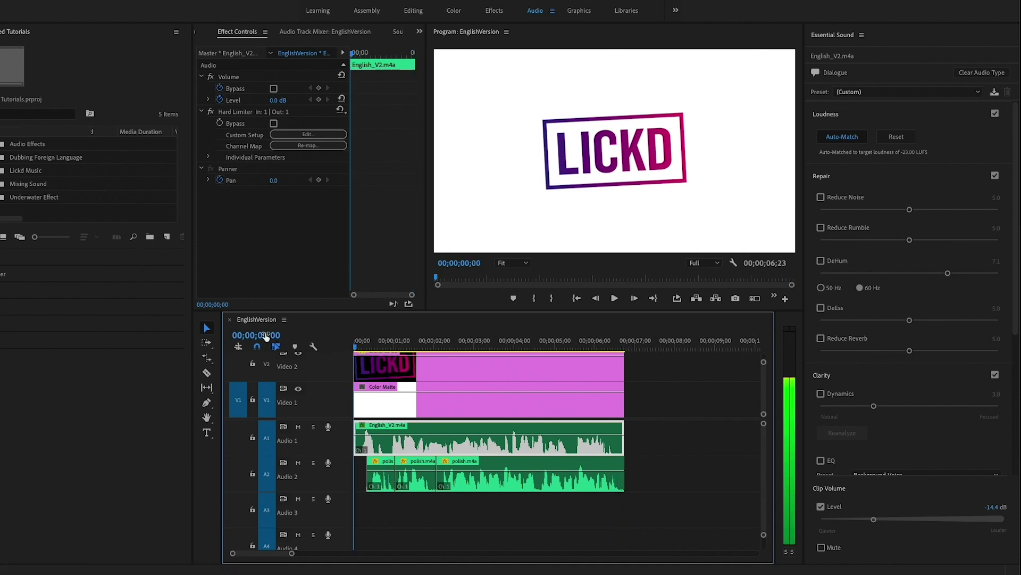
pyautogui.press('space')
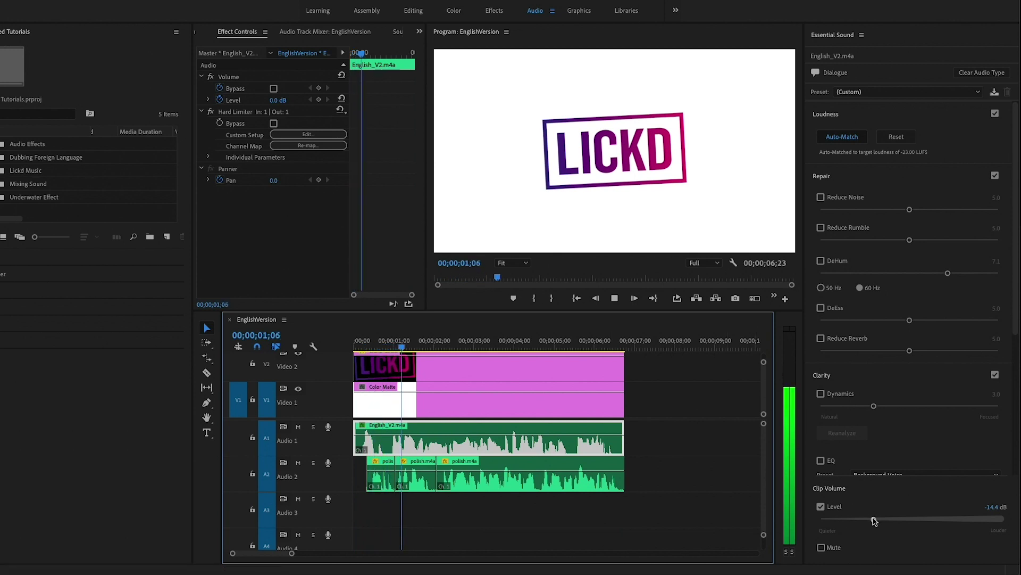
pyautogui.moveTo(874, 519); pyautogui.dragTo(863, 523)
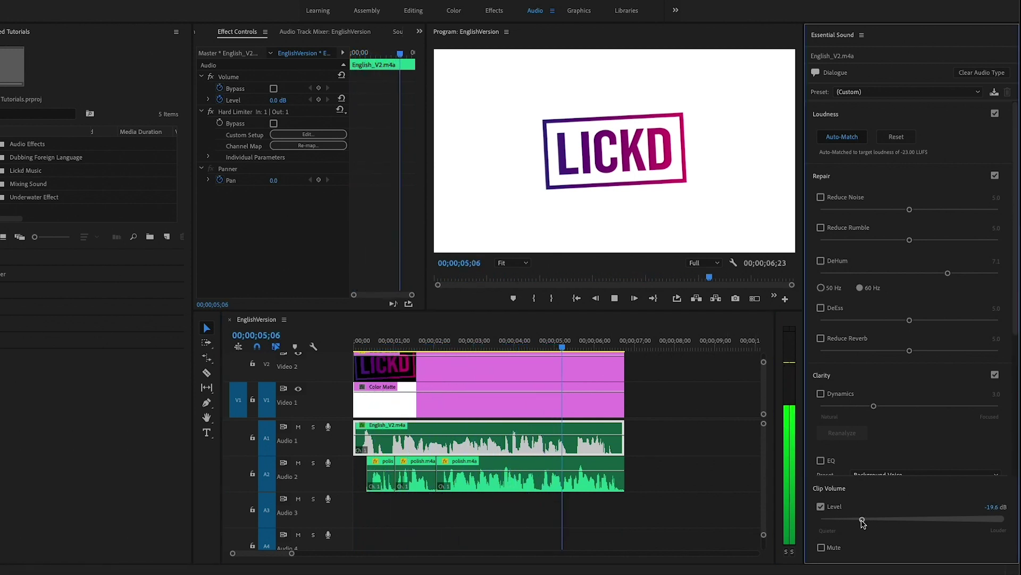
pyautogui.moveTo(863, 520); pyautogui.dragTo(855, 520)
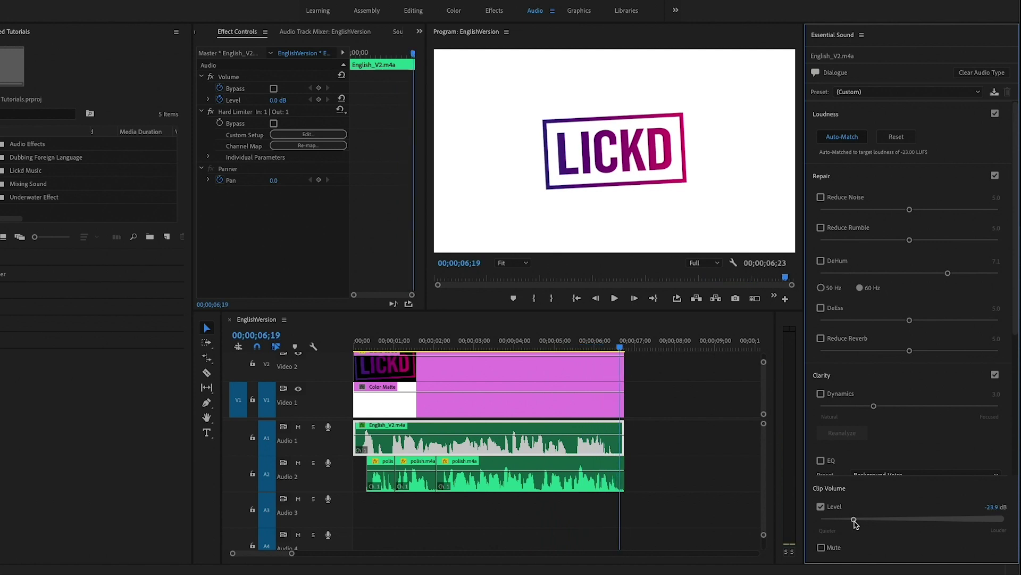